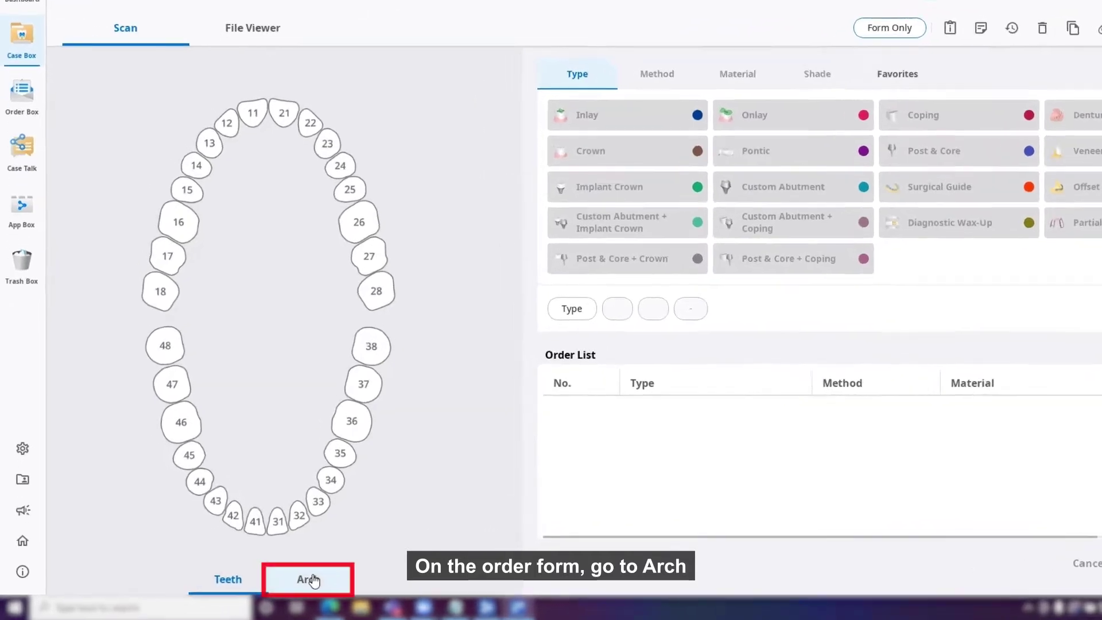
Order a Denture Replica in shade A1 for maxilla and mandible, then start scanning.
left_click(276, 582)
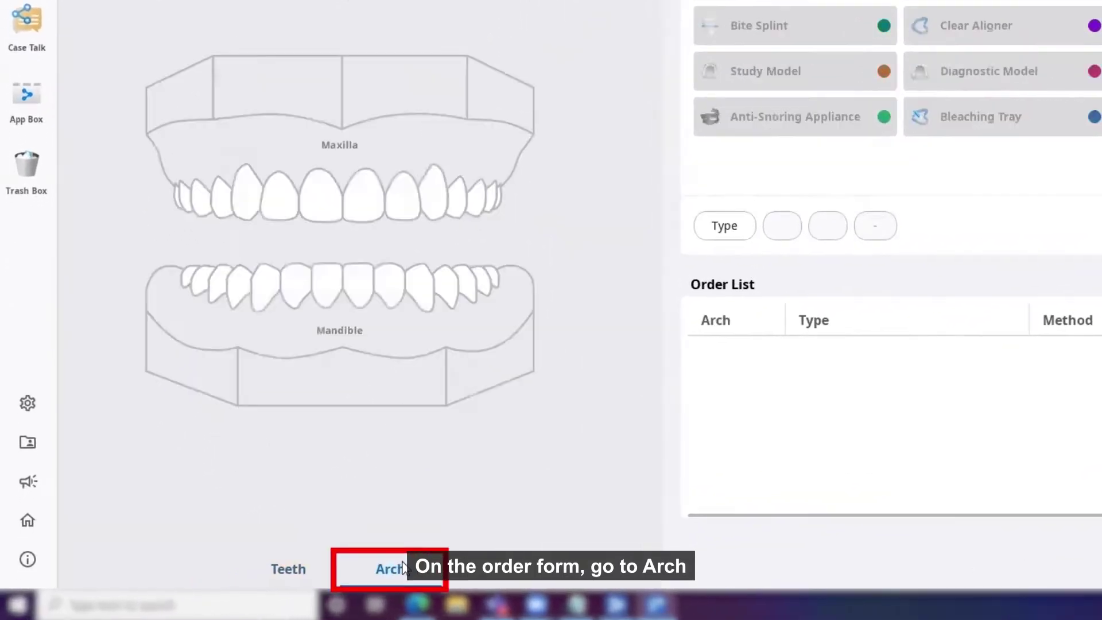
left_click(337, 123, "ctrl")
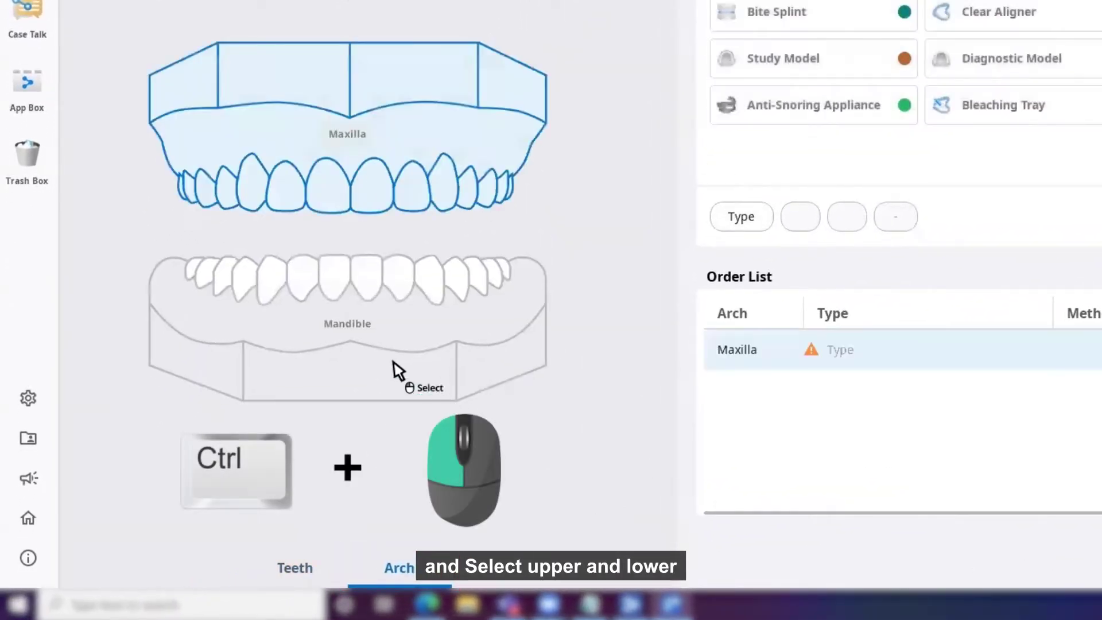
left_click(394, 369, "ctrl")
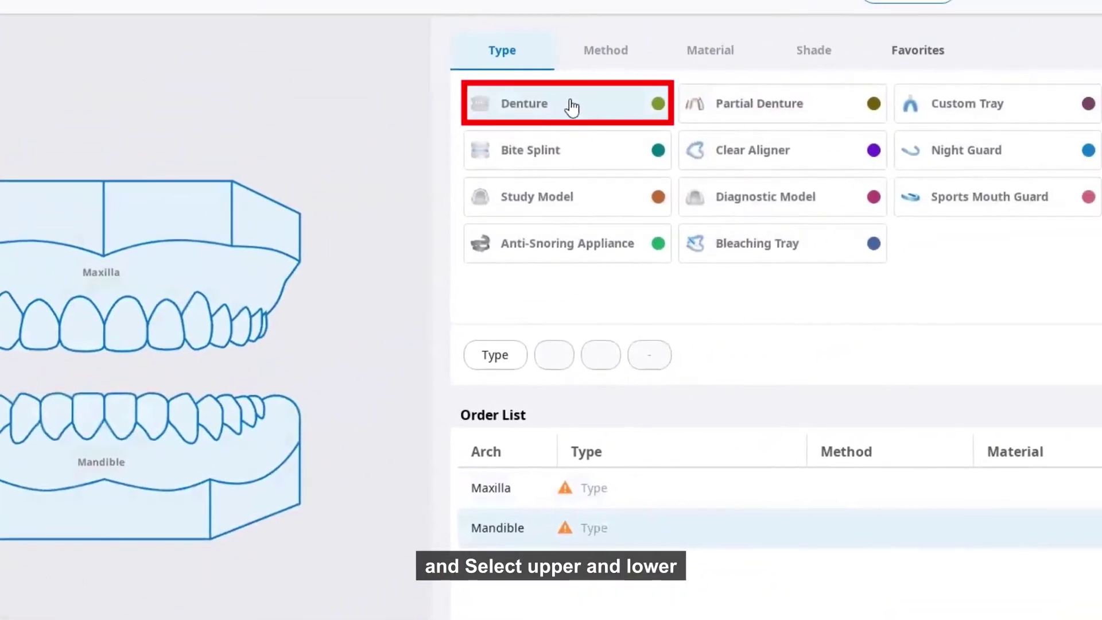
left_click(732, 18)
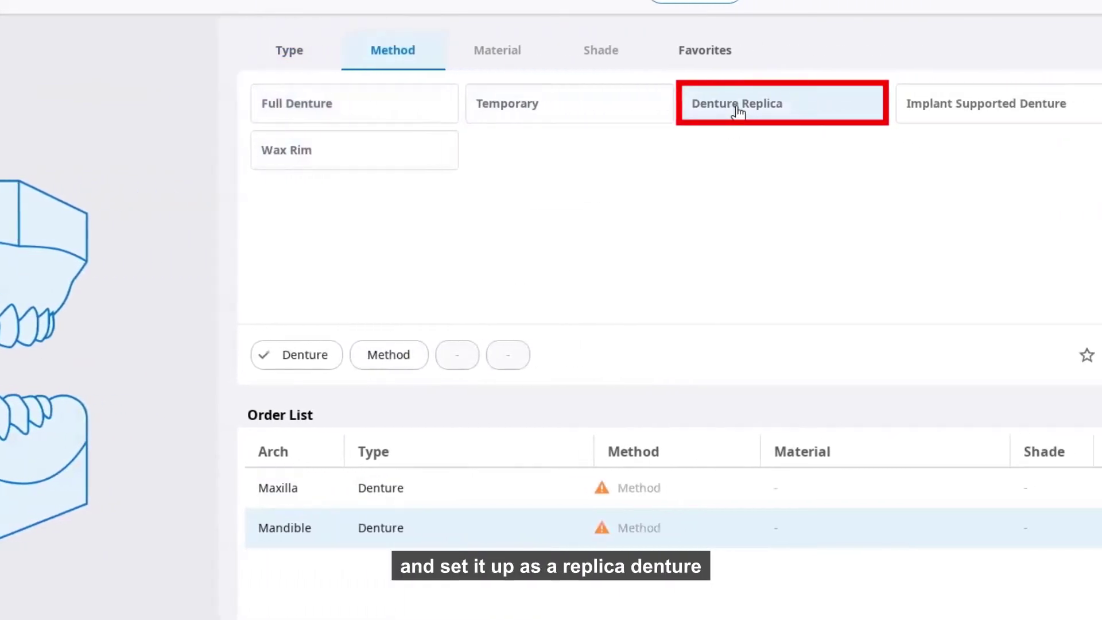
left_click(738, 111)
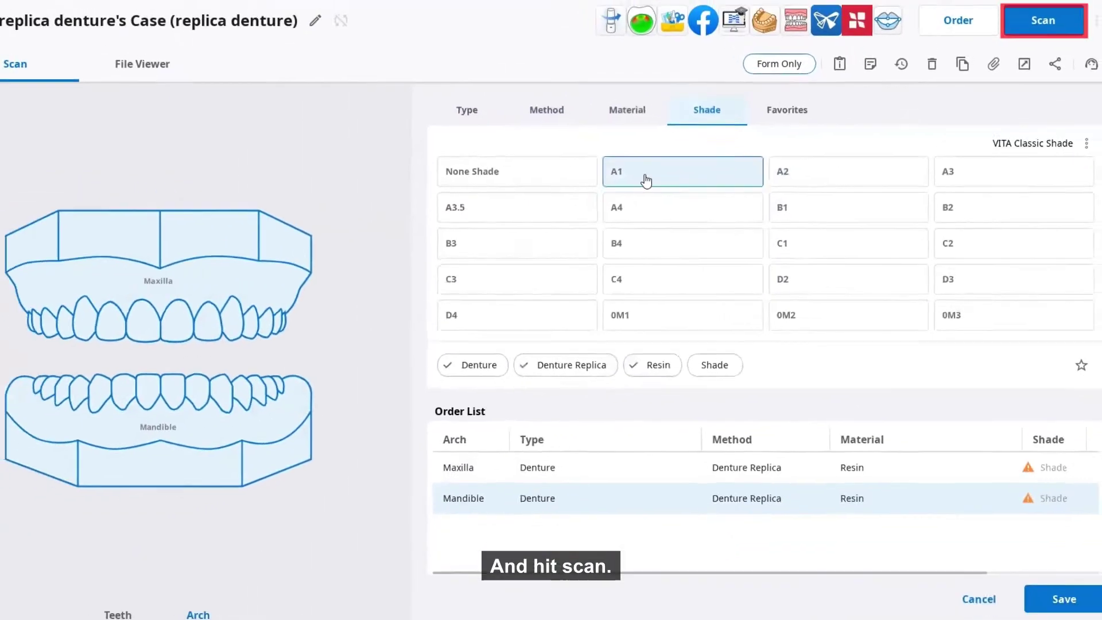
left_click(646, 180)
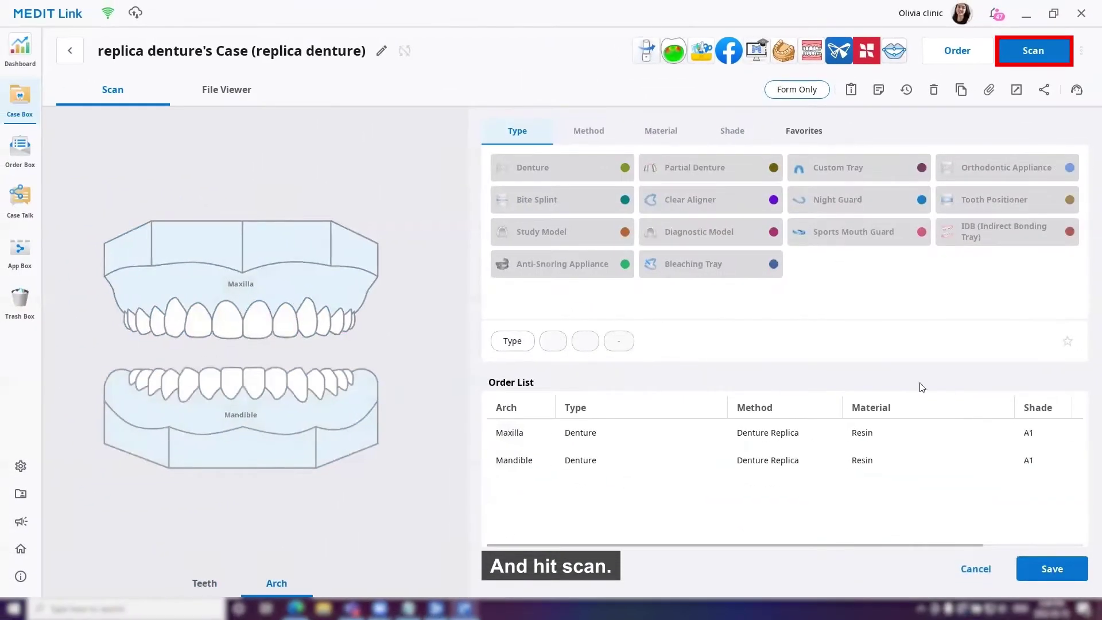
left_click(1034, 52)
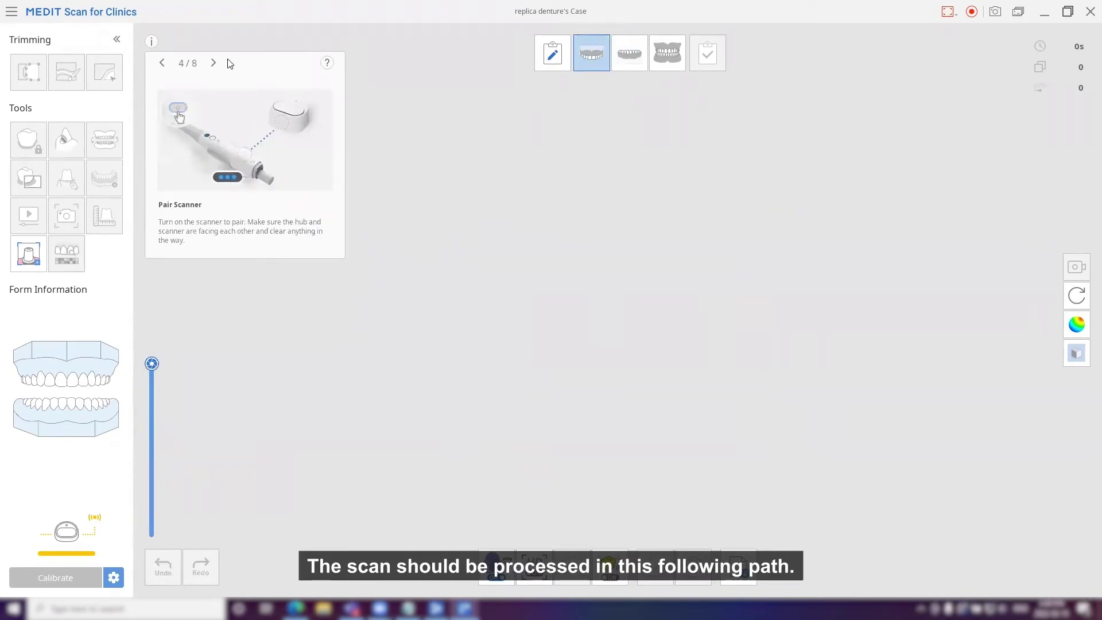
Page the scanning guide forward to the 1/8 Scan Strategy page.
left_click(214, 62)
left_click(214, 62)
left_click(213, 62)
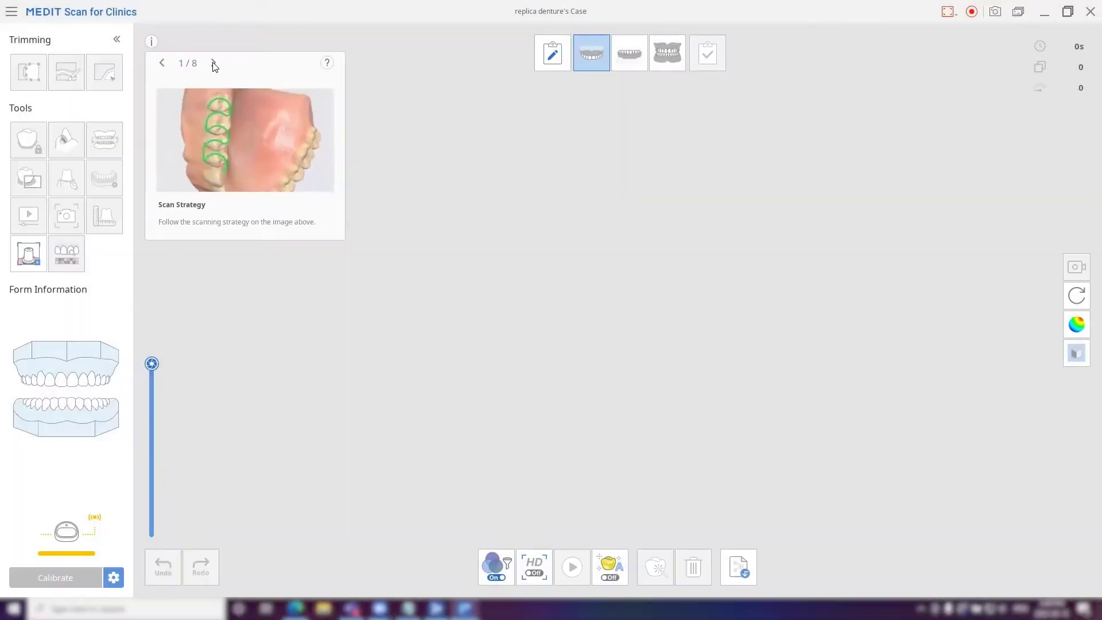
left_click(213, 64)
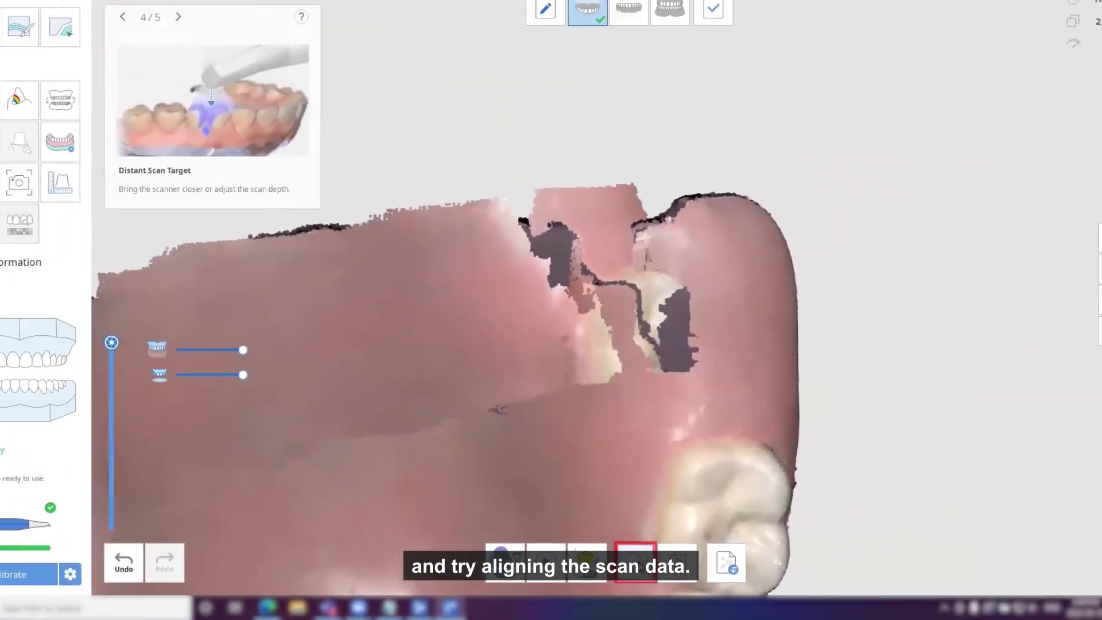
Finish the upper denture scan and process its data.
left_click(639, 528)
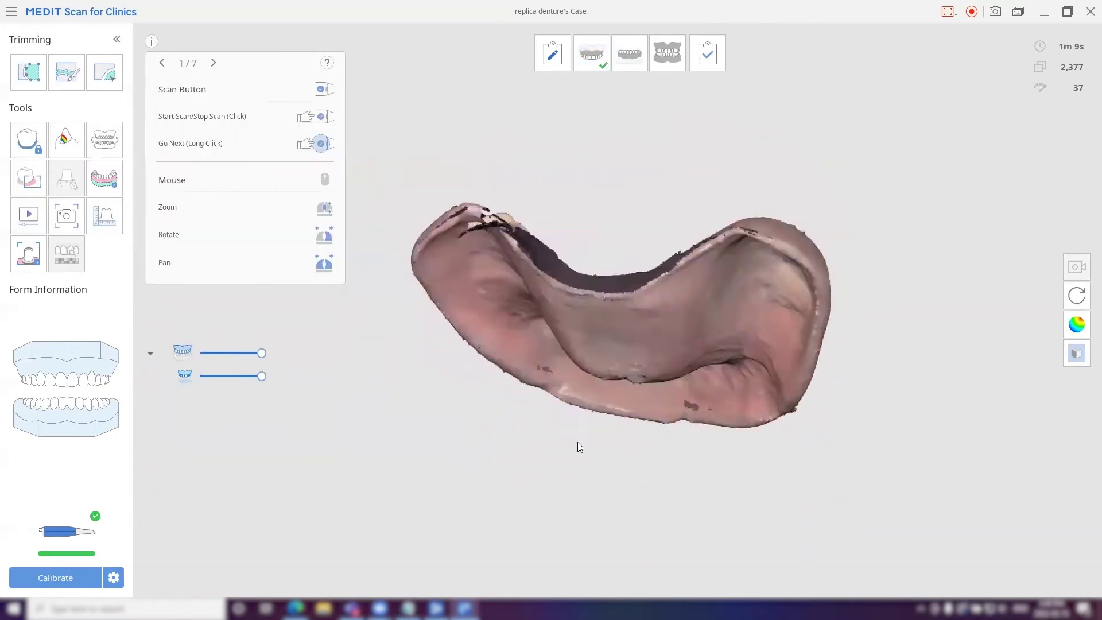
Polyline-trim the ragged stray data behind the palate, then resume scanning.
mouse_move(339, 203)
right_mouse_down()
mouse_move(400, 337)
mouse_move(523, 306)
mouse_move(685, 294)
mouse_move(607, 428)
right_mouse_up()
left_click(20, 75)
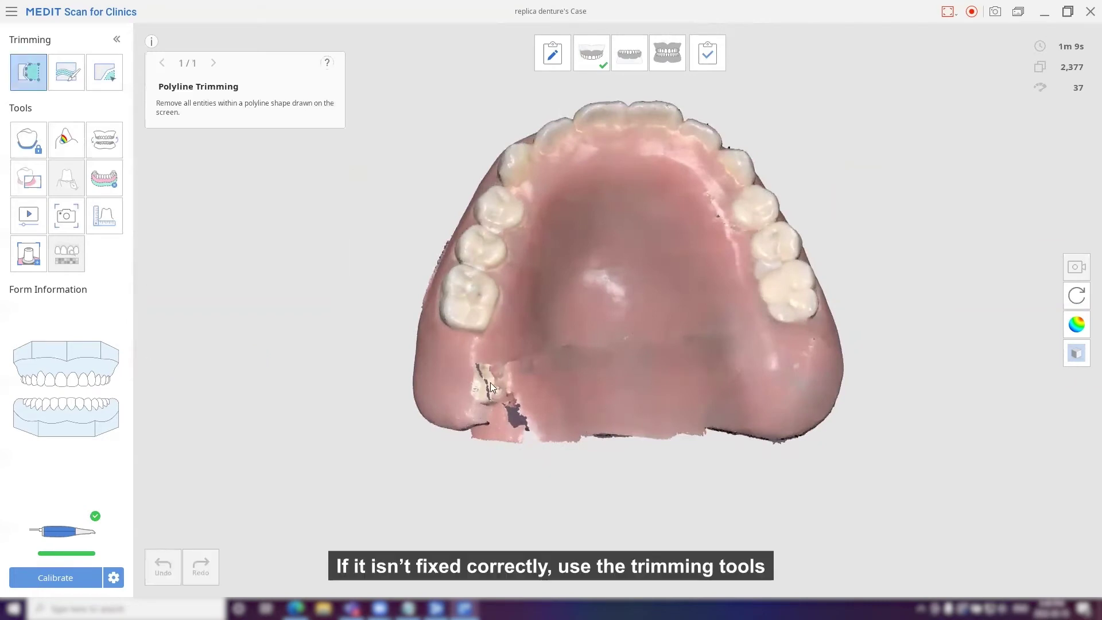
left_click_drag(819, 400, 309, 487)
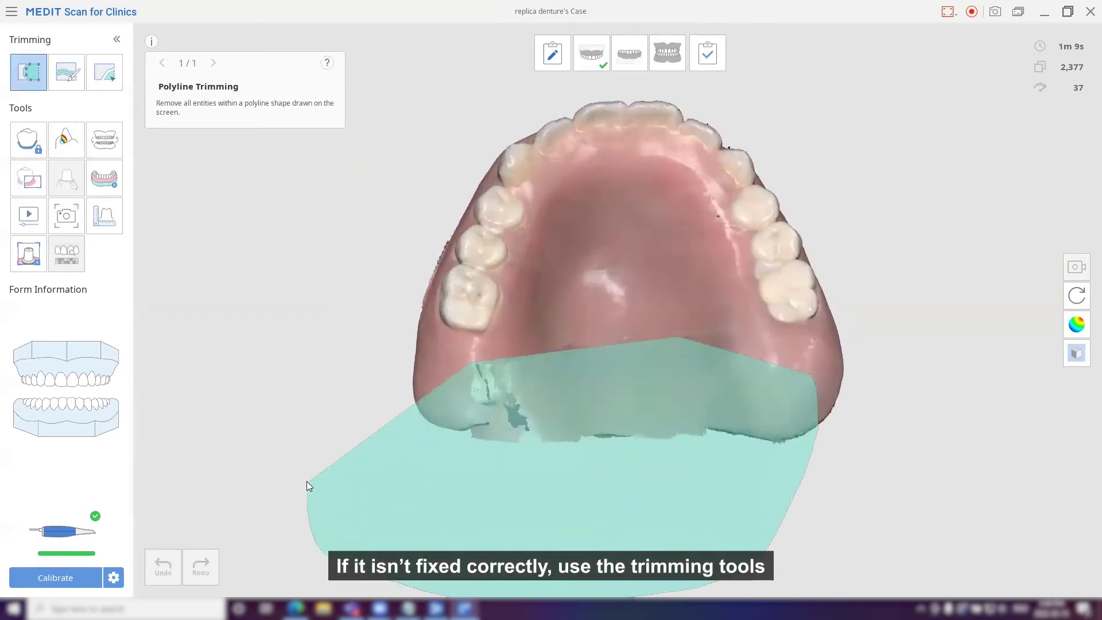
left_click(303, 467)
mouse_move(314, 450)
right_mouse_down()
mouse_move(708, 362)
mouse_move(366, 204)
mouse_move(681, 269)
mouse_move(701, 343)
mouse_move(709, 242)
right_mouse_up()
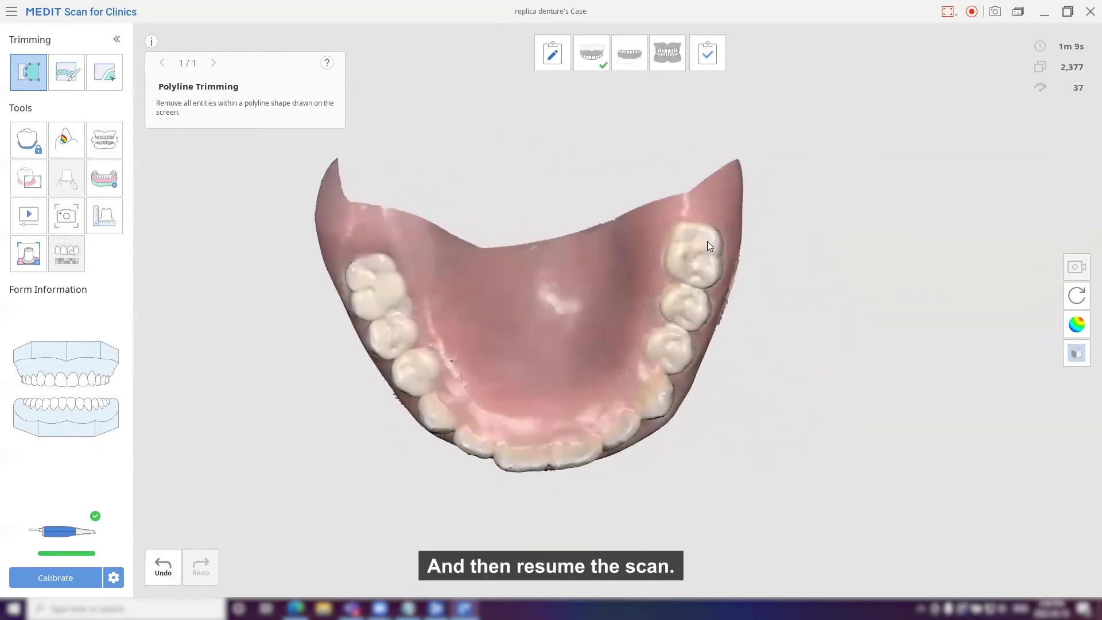
key("space")
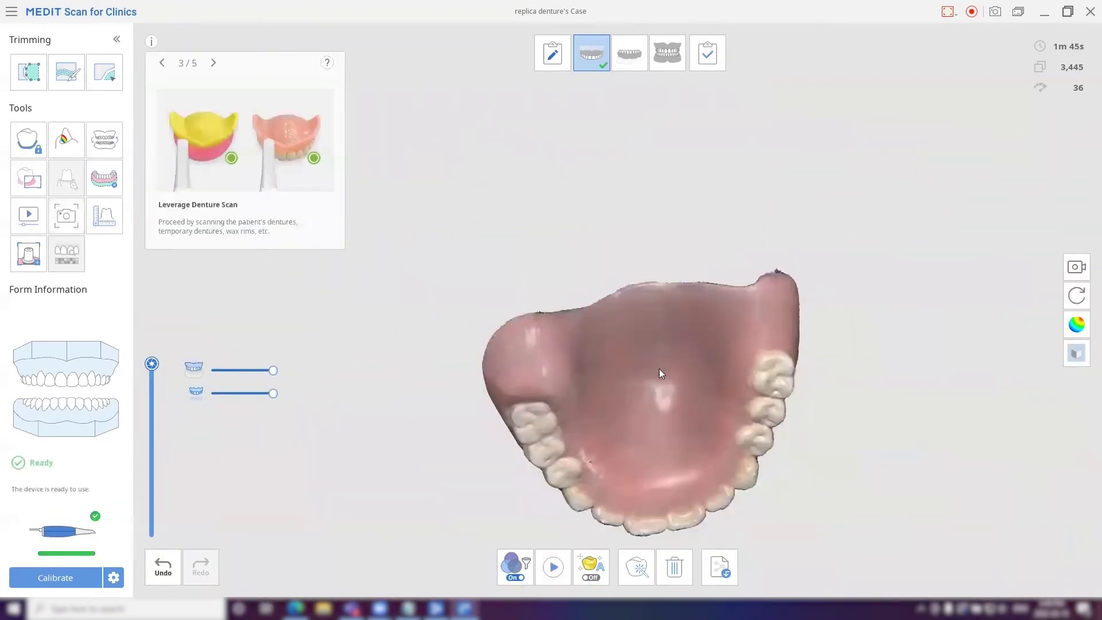
Rotate the upper denture scan to check its teeth.
right_click_drag(716, 204, 576, 454)
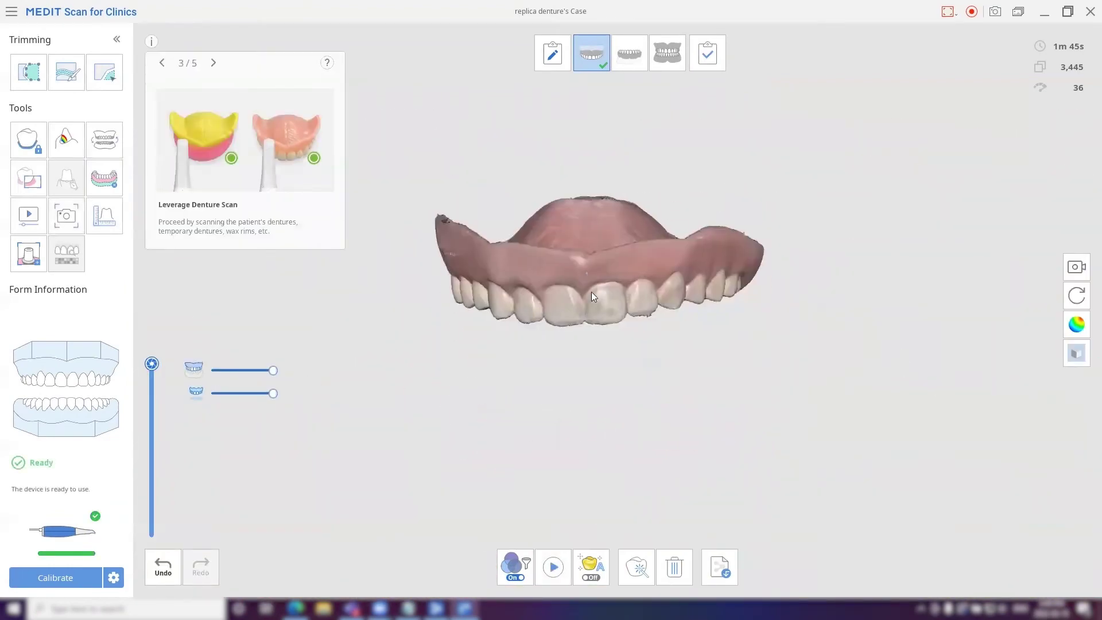
Zoom in on the denture scan and advance to the bite registration stage.
scroll(624, 289, "up", 2)
scroll(612, 351, "up", 1)
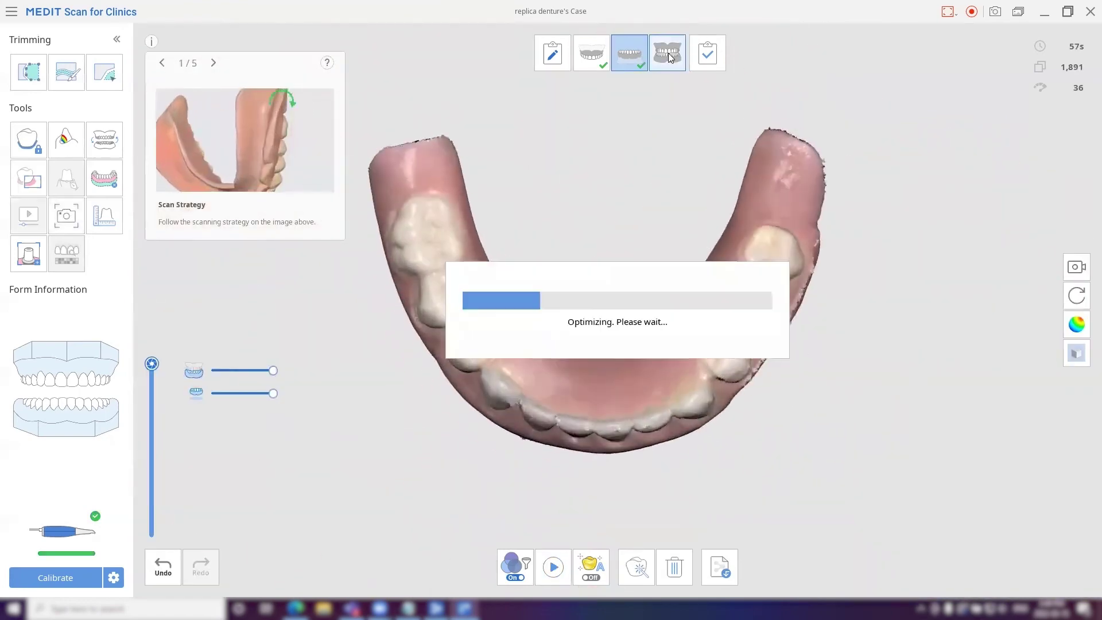
left_click(669, 56)
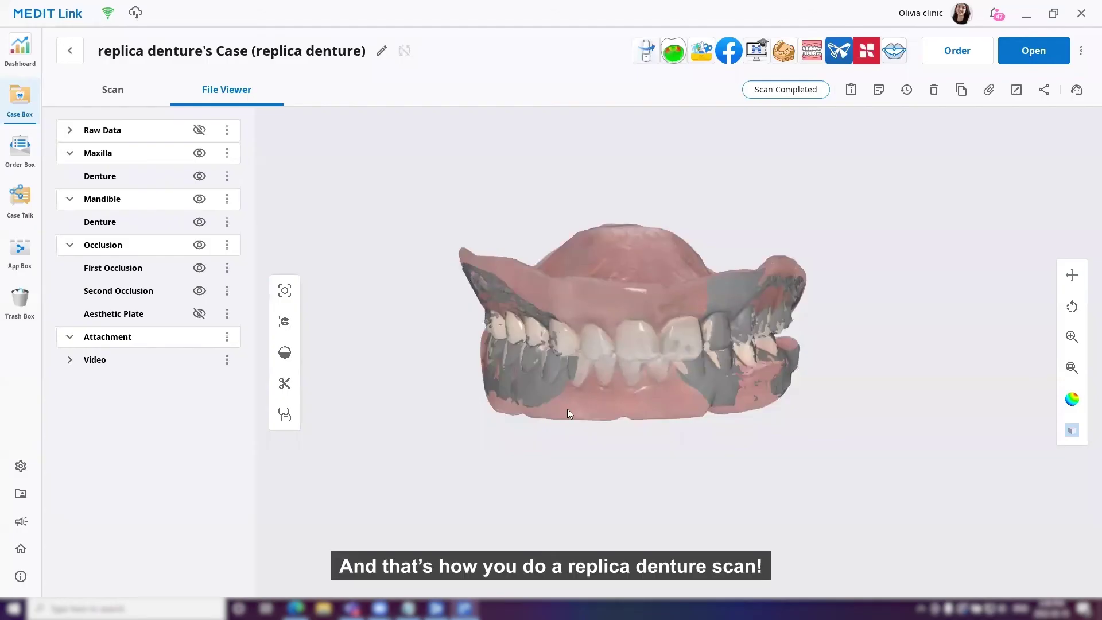
Rotate the aligned upper and lower dentures to inspect the bite.
mouse_move(567, 409)
left_mouse_down()
mouse_move(706, 324)
mouse_move(617, 439)
left_mouse_up()
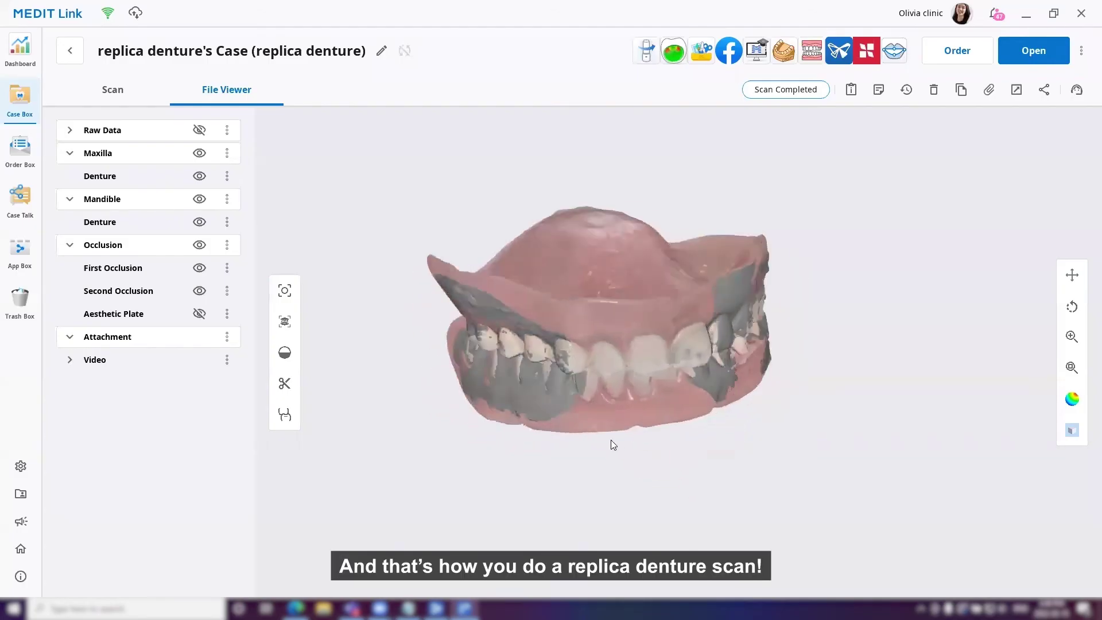
left_click_drag(594, 496, 605, 241)
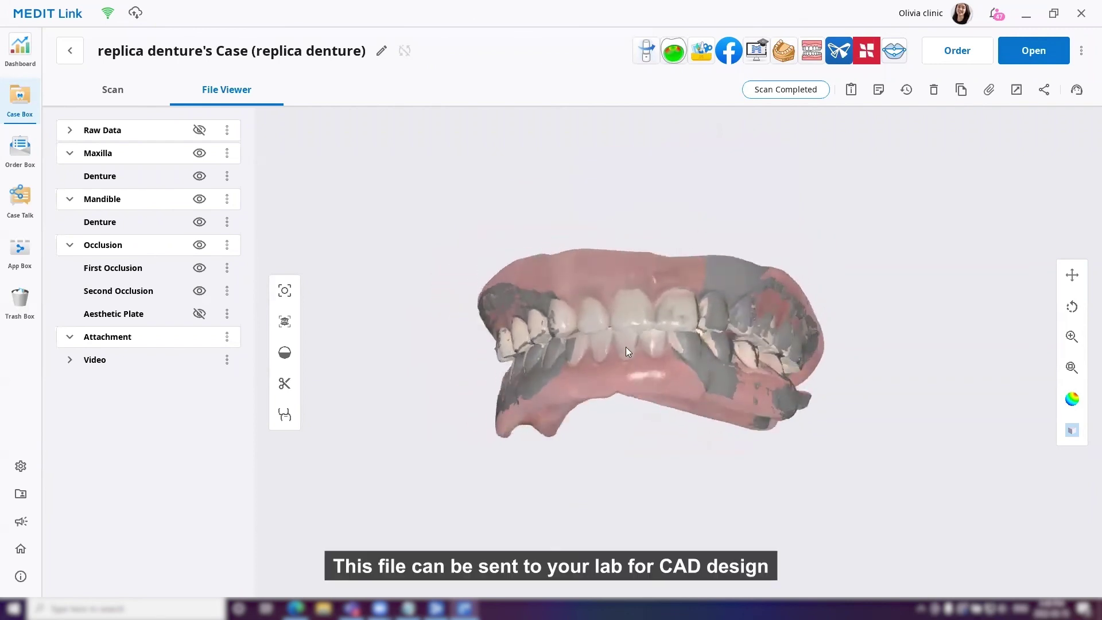
mouse_move(639, 347)
left_mouse_down()
mouse_move(629, 512)
mouse_move(684, 385)
mouse_move(709, 233)
mouse_move(691, 263)
left_mouse_up()
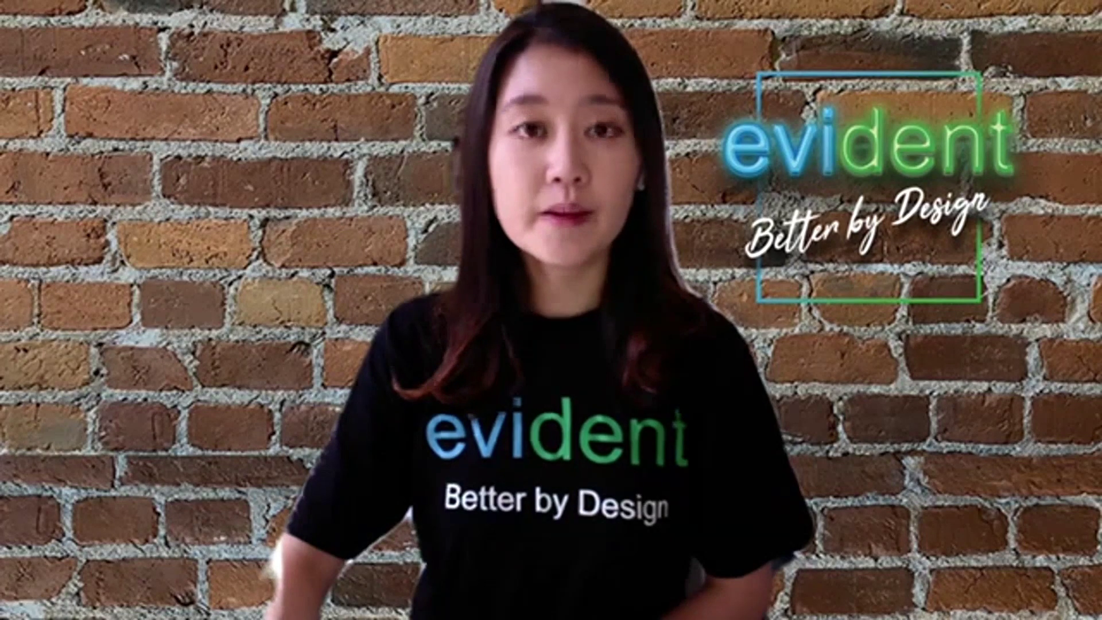